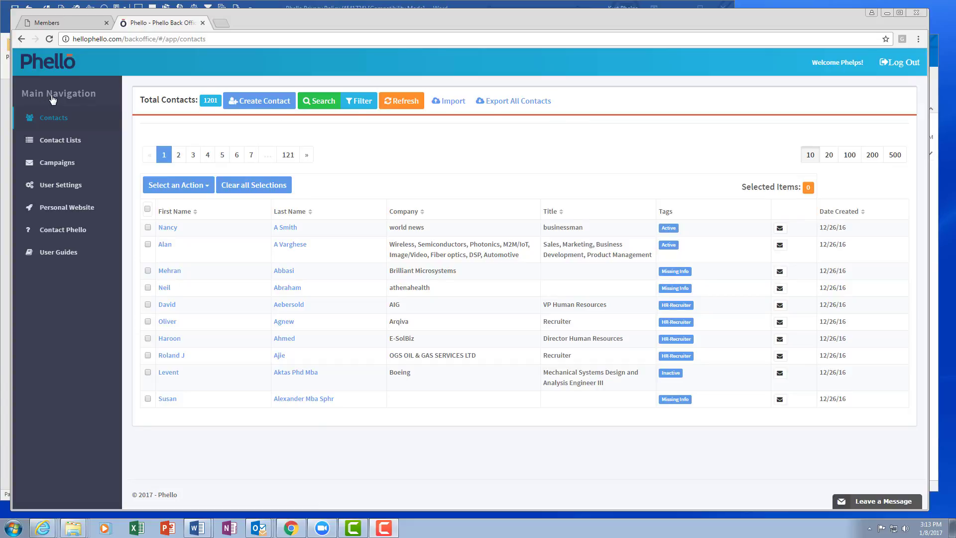
Open the personal information in the user settings and review the profile fields and web page name
left_click(64, 188)
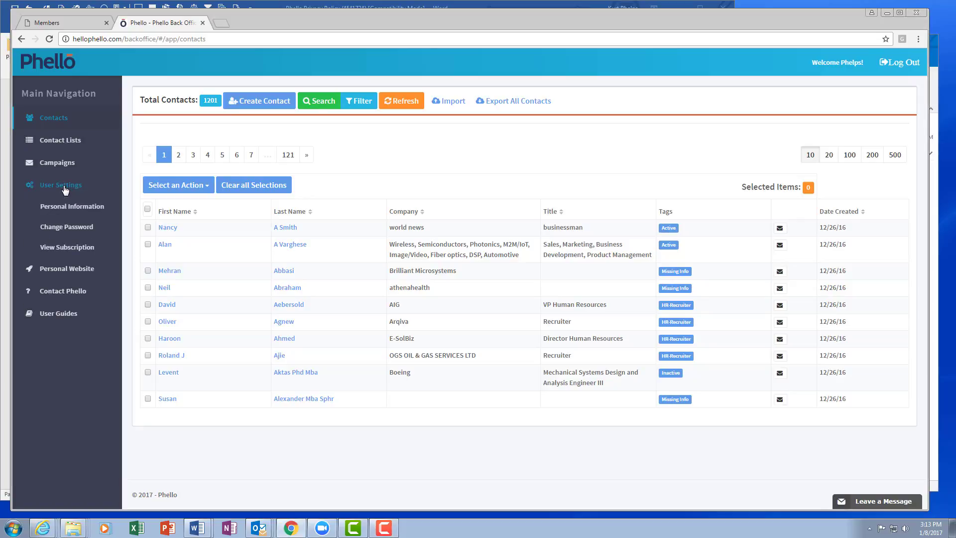
left_click(69, 208)
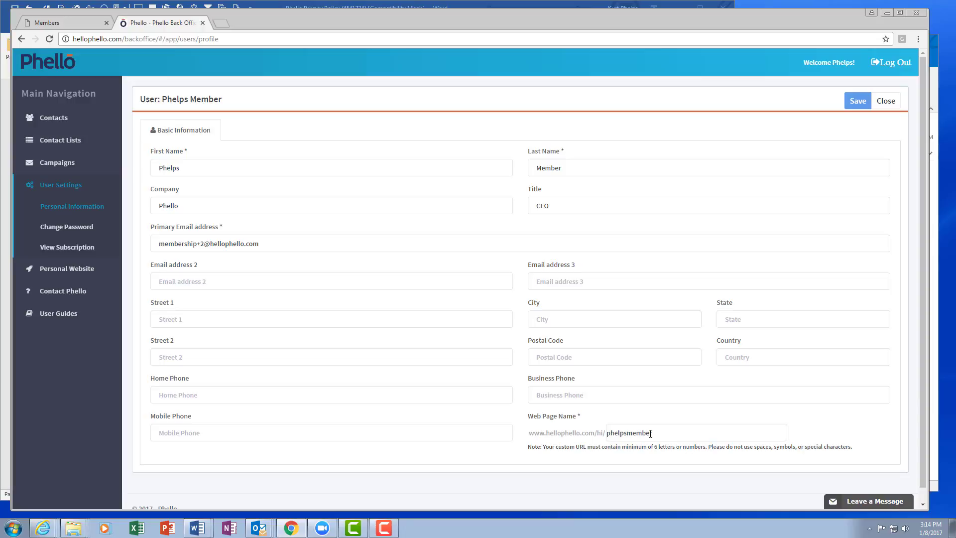
Launch the personal website editor and review its sharing link and public profile settings
left_click(64, 270)
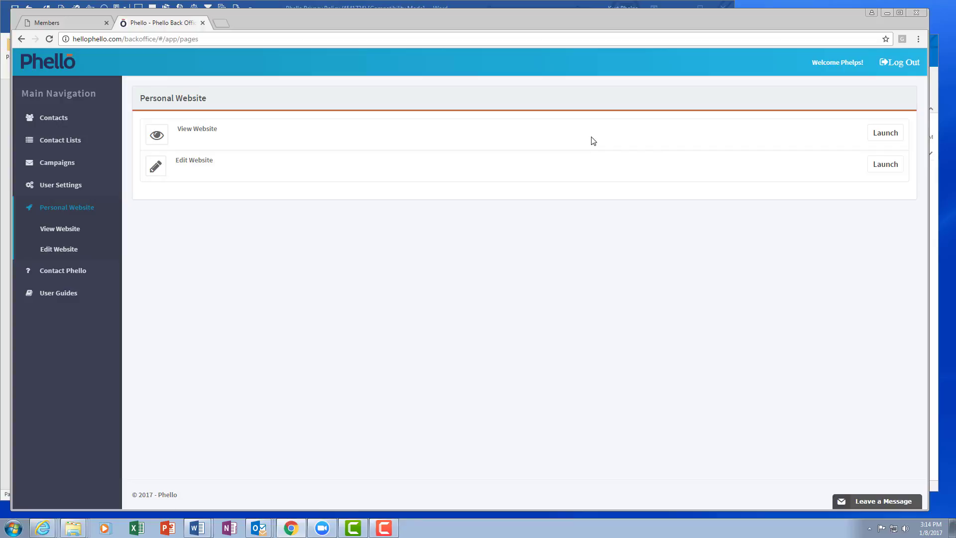
left_click(885, 164)
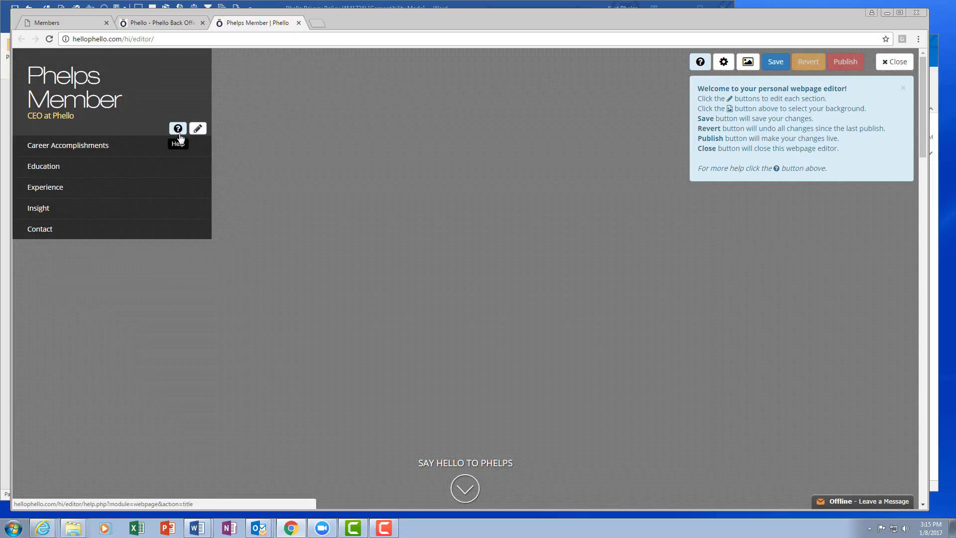
left_click(722, 63)
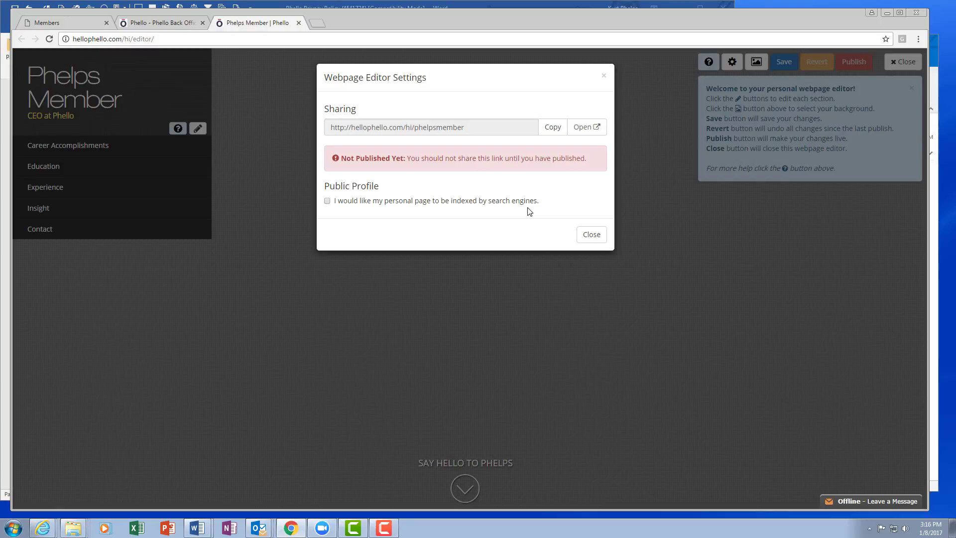
left_click(591, 235)
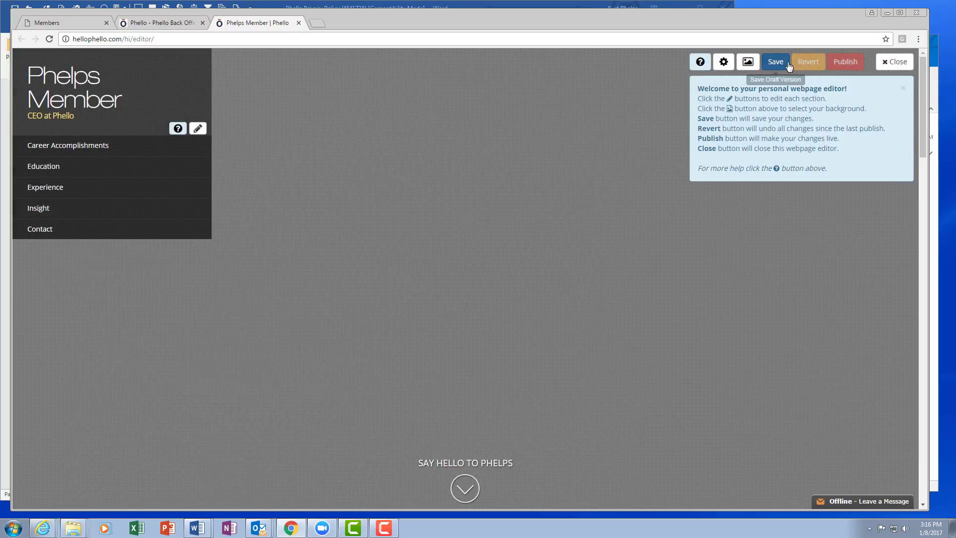
Upload the DEMO-background picture as the webpage's background image
left_click(748, 63)
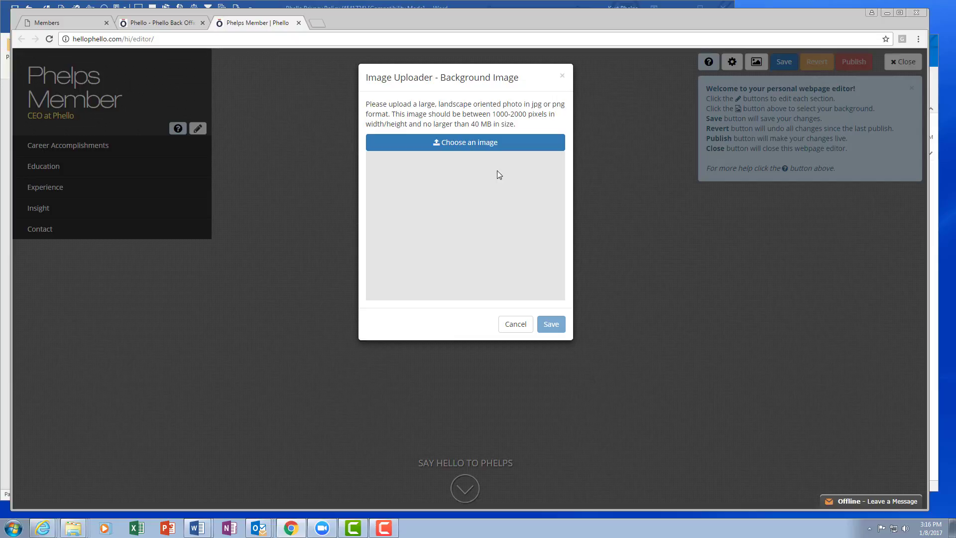
left_click(474, 145)
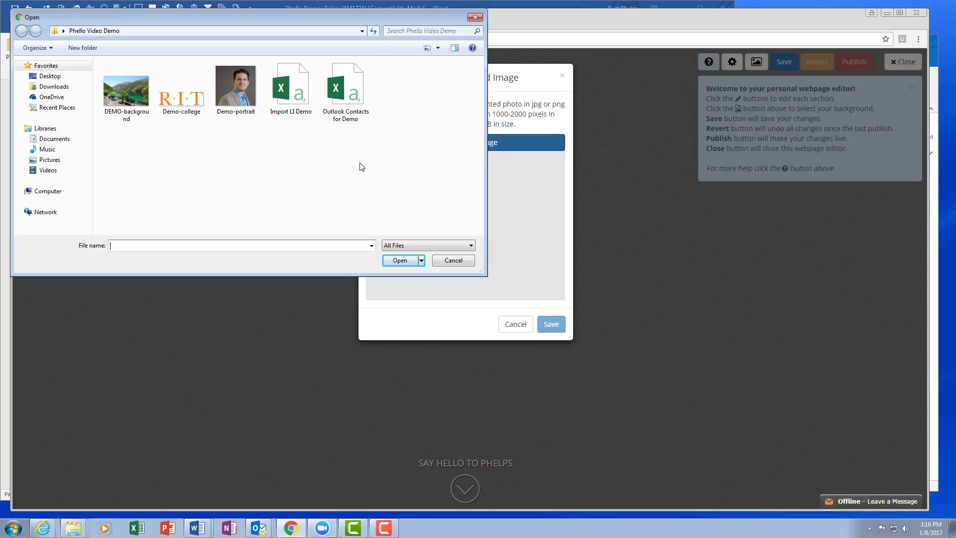
left_click(124, 92)
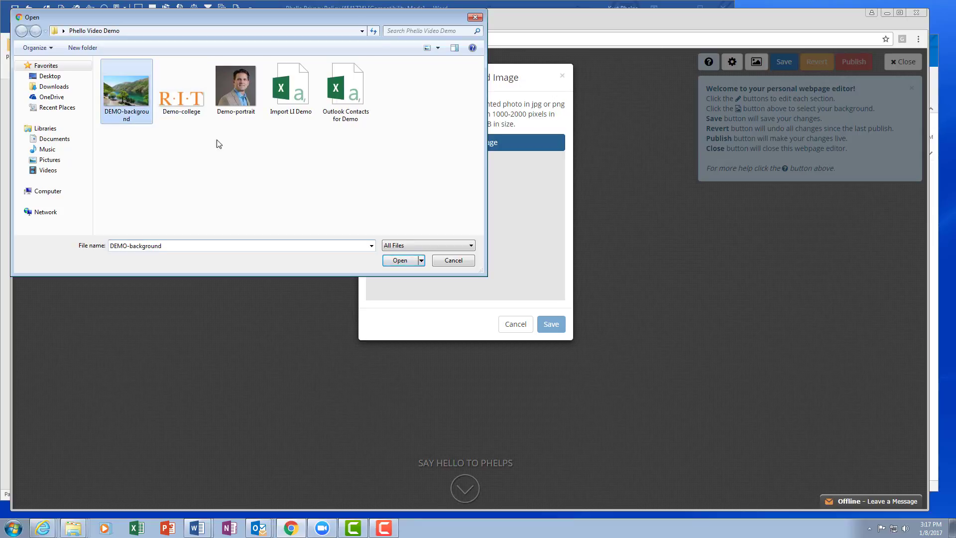
left_click(401, 260)
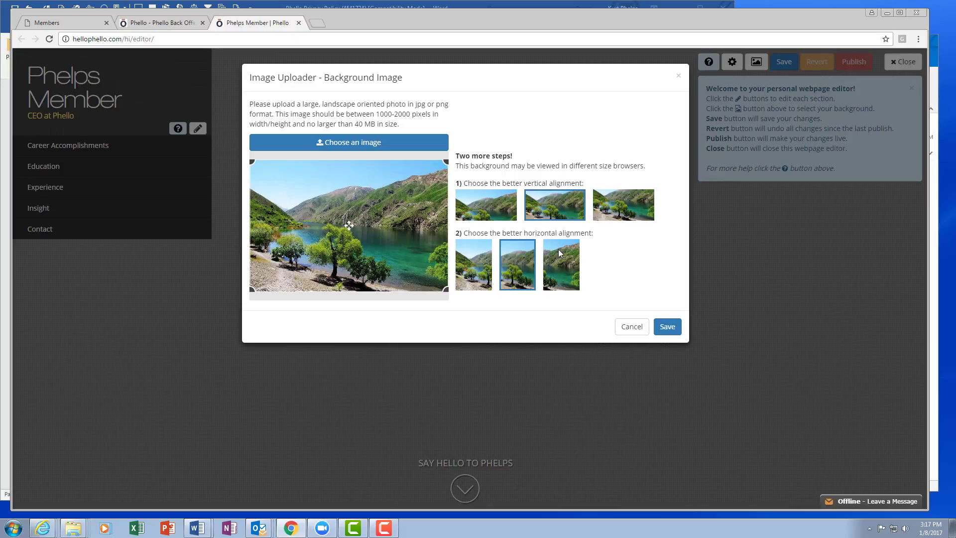
Crop the background image slightly inward from its upper-left and lower-right corners and save it
left_click_drag(445, 289, 427, 277)
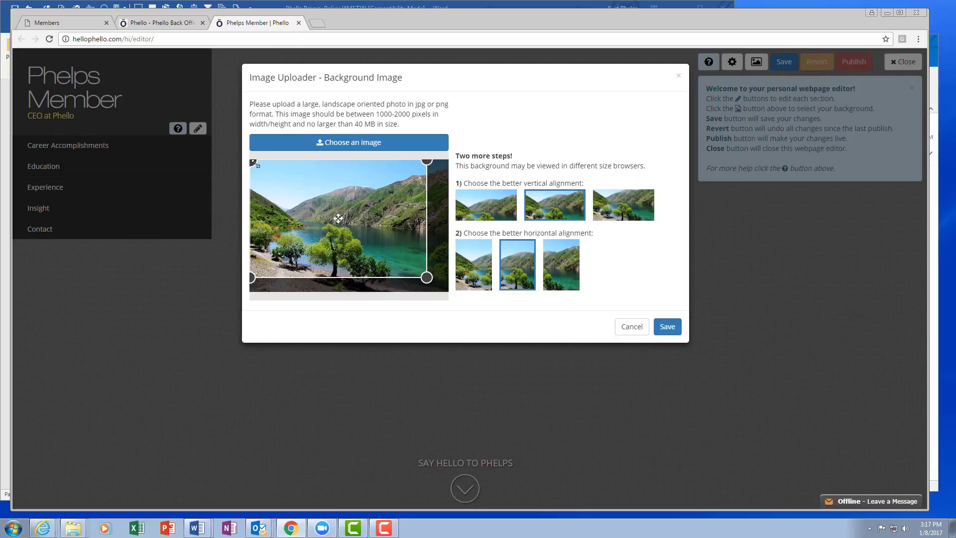
left_click_drag(254, 163, 272, 174)
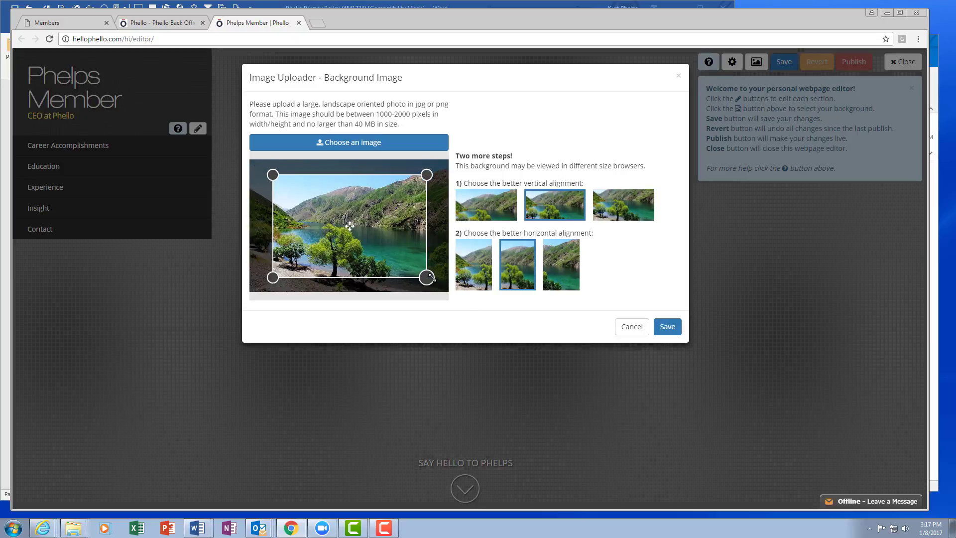
left_click_drag(427, 277, 442, 288)
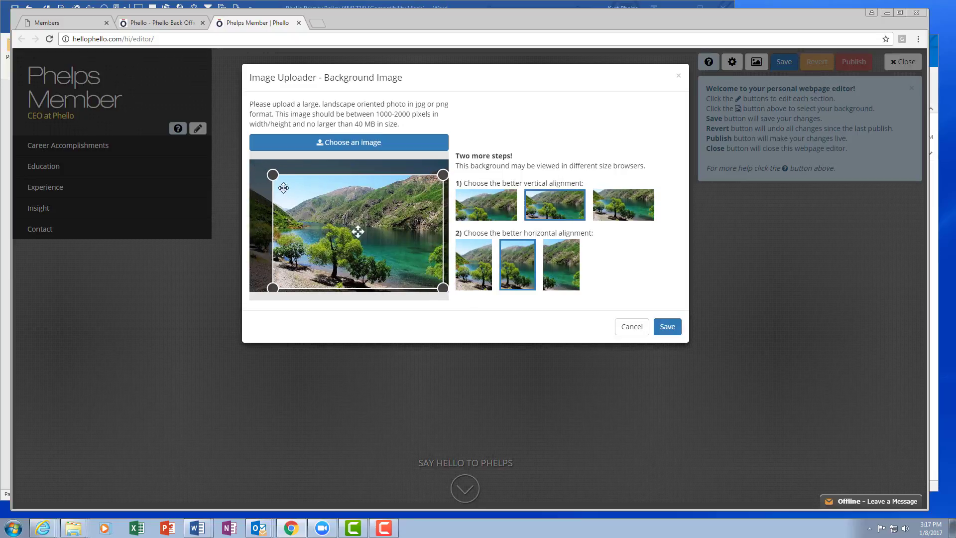
left_click_drag(272, 174, 262, 168)
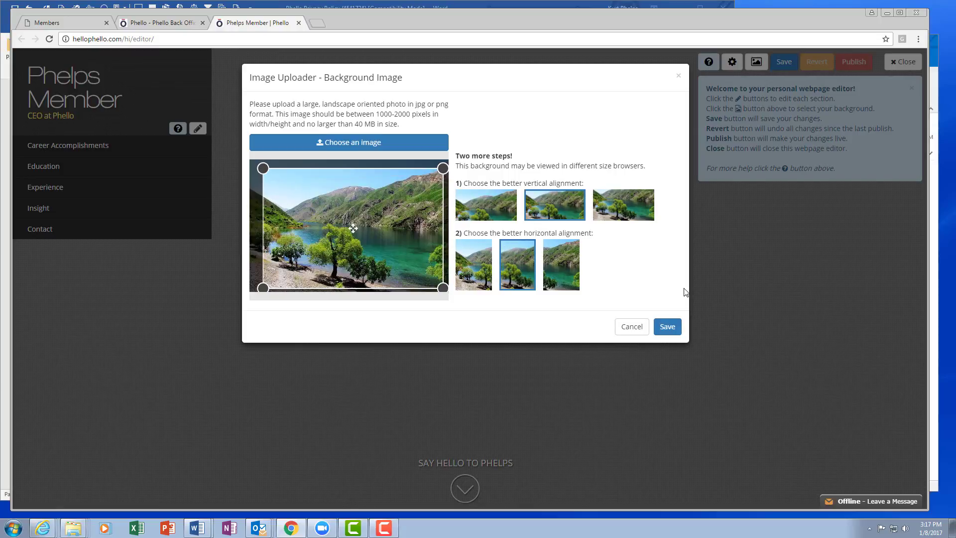
left_click(668, 327)
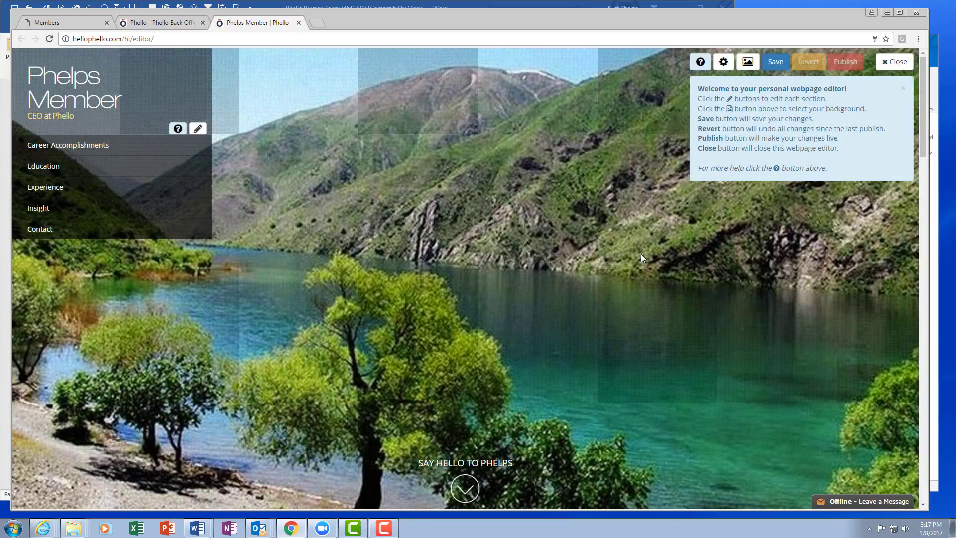
Reopen the background image, trim its lower-right corner slightly more and save the new crop
left_click(748, 64)
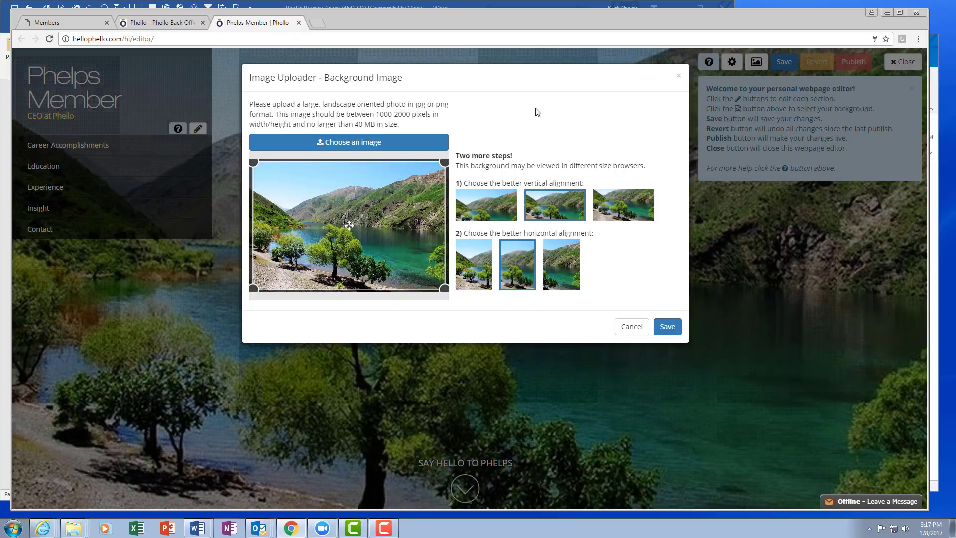
left_click_drag(443, 288, 438, 285)
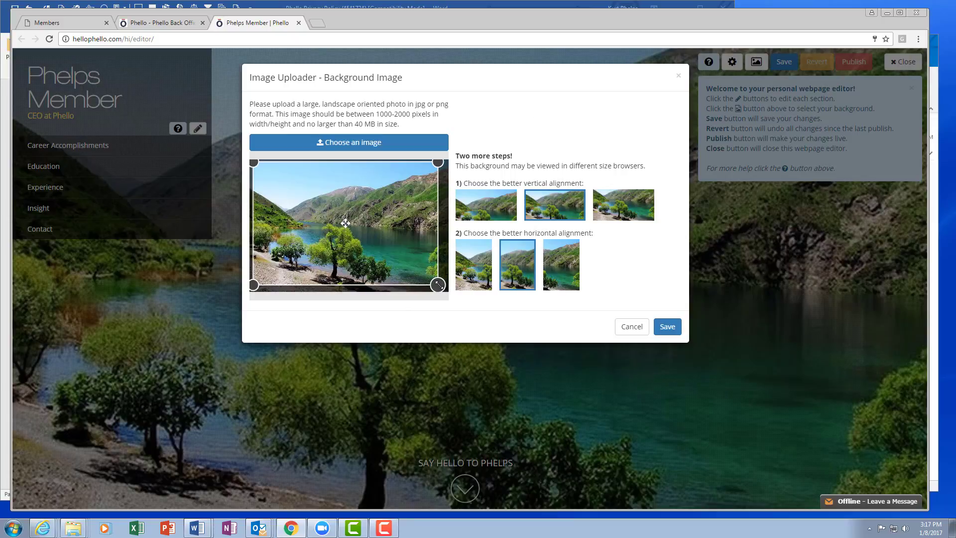
left_click(673, 325)
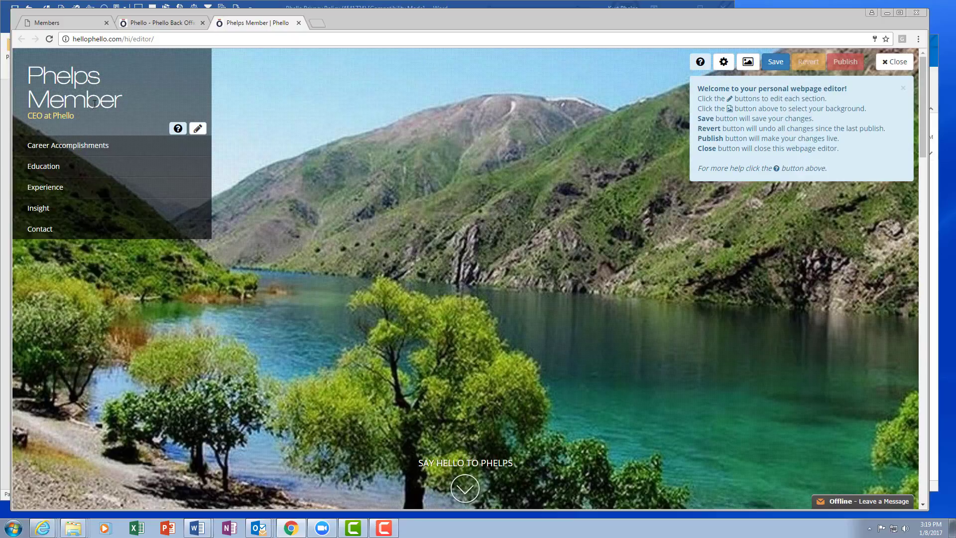
View the editable name and title in the page header, return to the preview, and go to Career Accomplishments
left_click(198, 129)
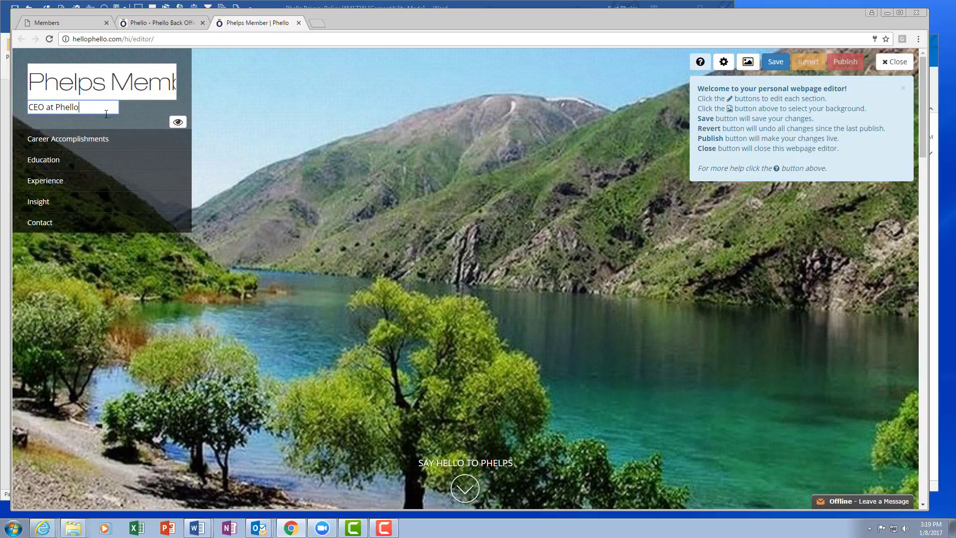
left_click(177, 123)
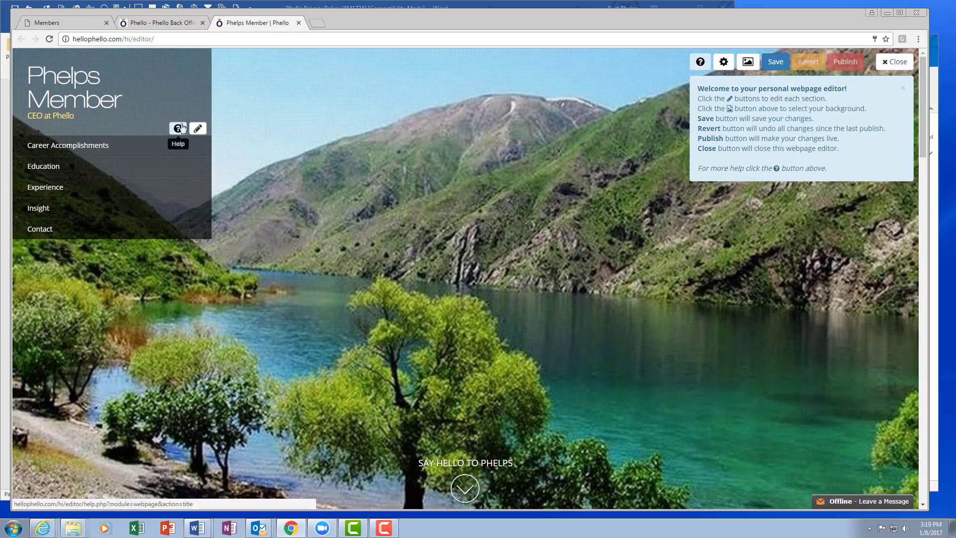
left_click(113, 146)
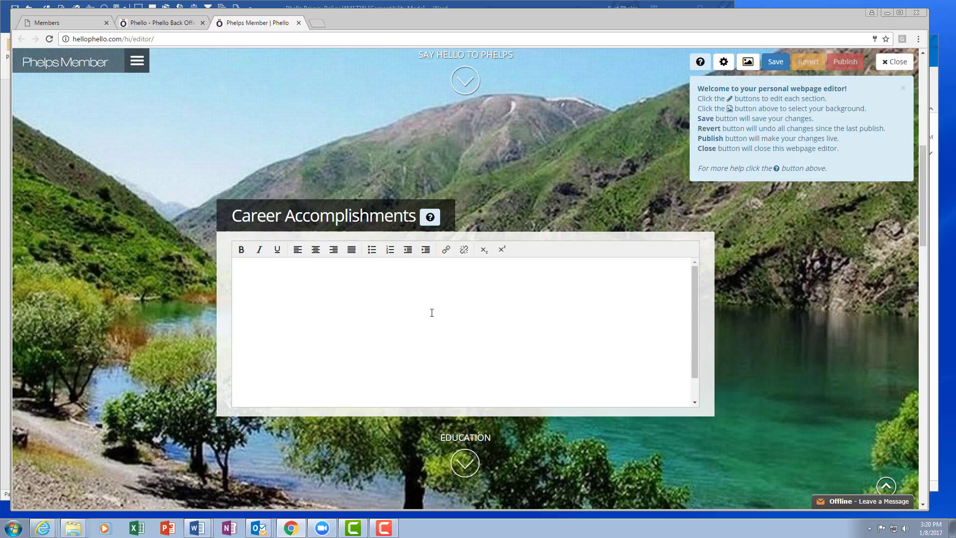
Add a new school entry to the Education section and upload the Demo-college picture as its logo
scroll(757, 299, "down", 8)
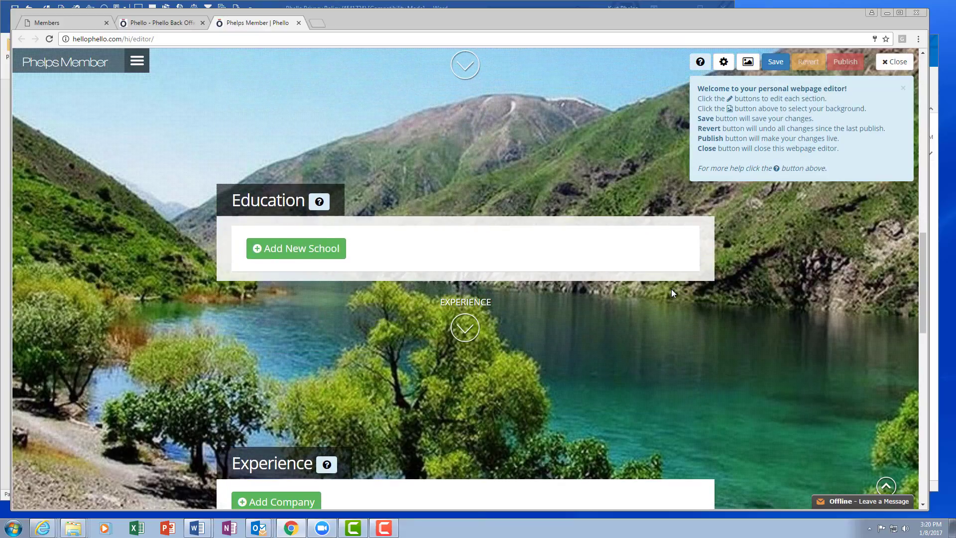
left_click(298, 250)
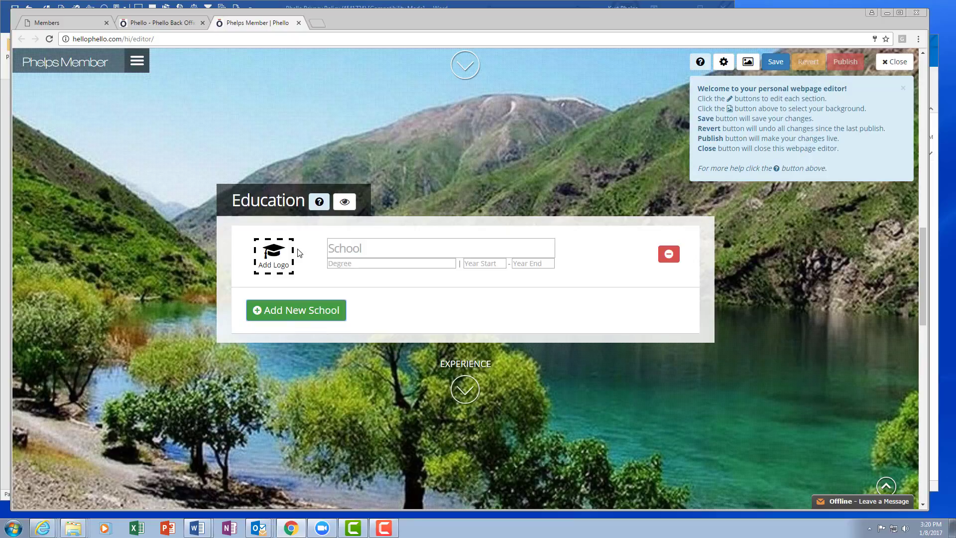
left_click(274, 259)
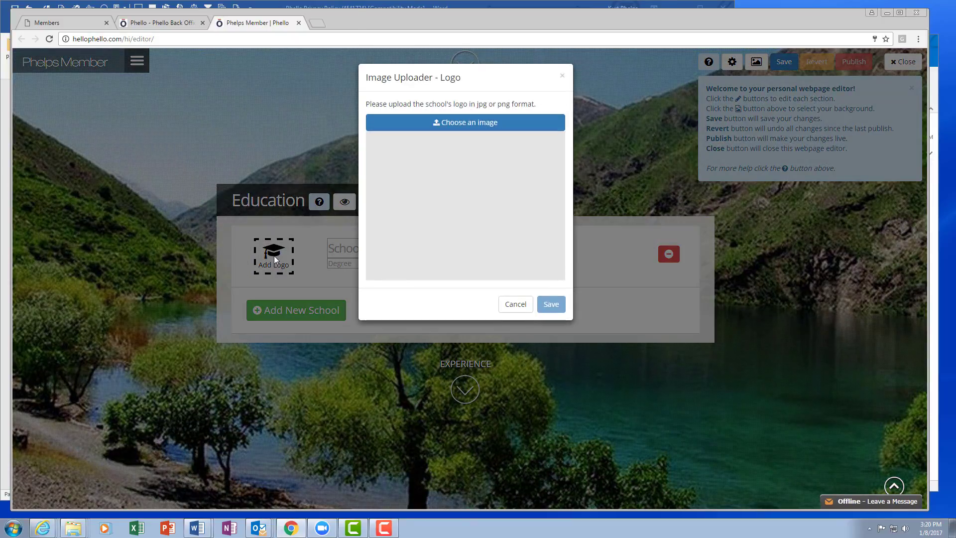
left_click(473, 123)
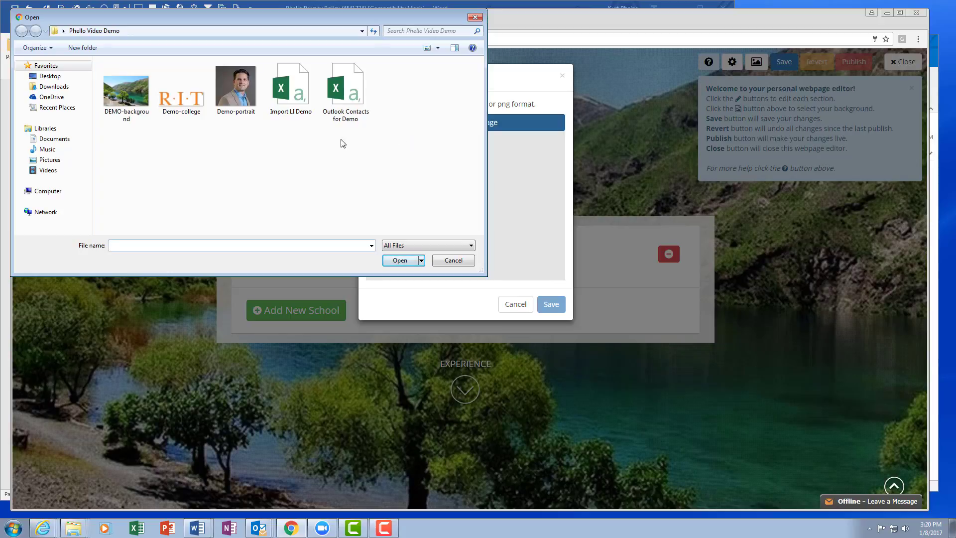
left_click(184, 100)
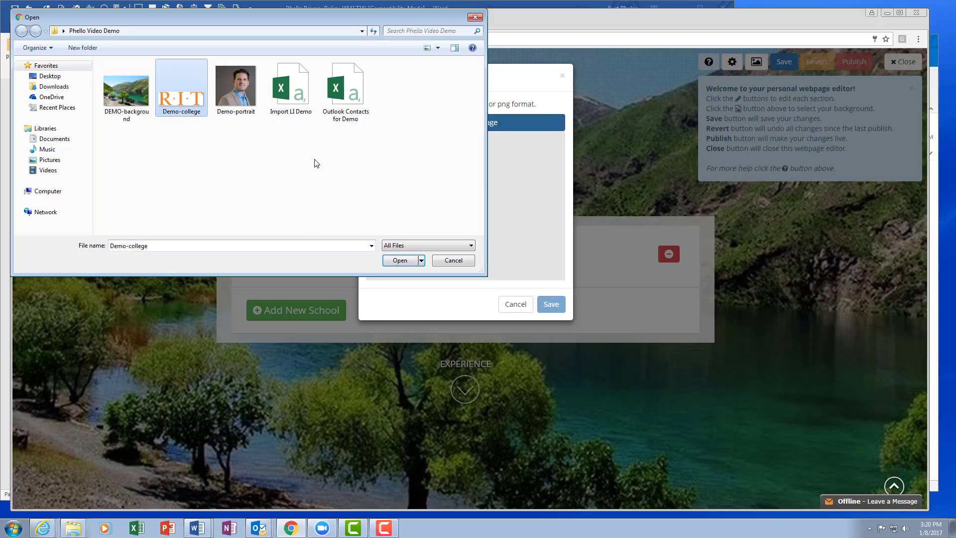
left_click(403, 260)
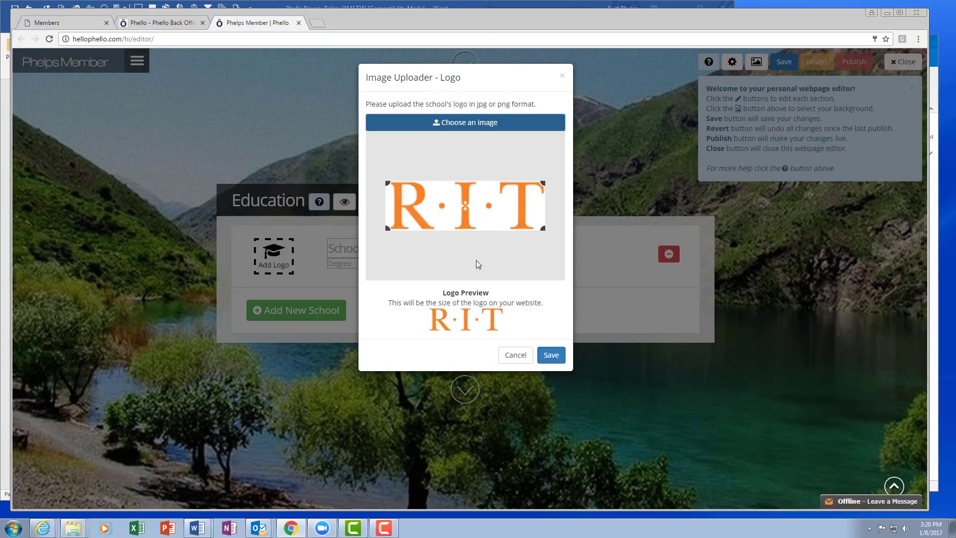
left_click(551, 354)
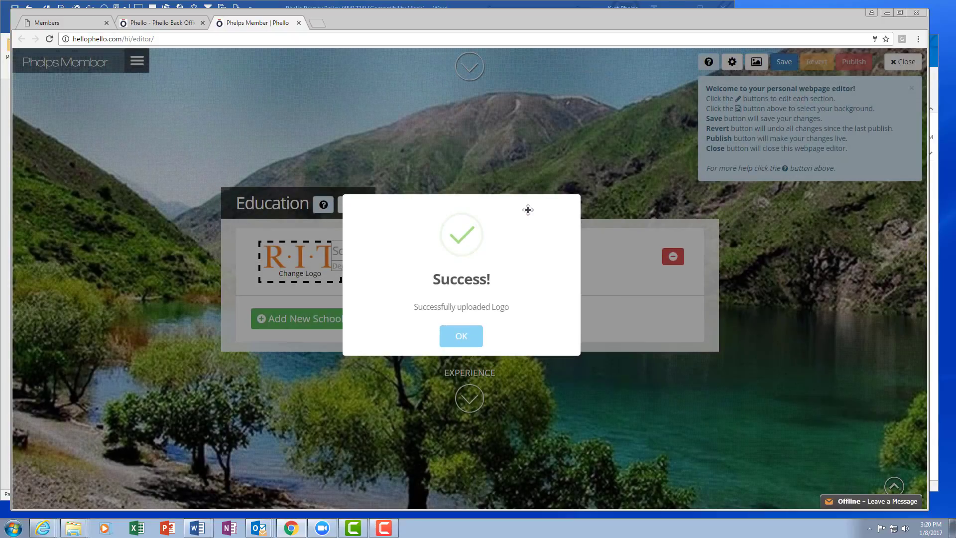
left_click(471, 333)
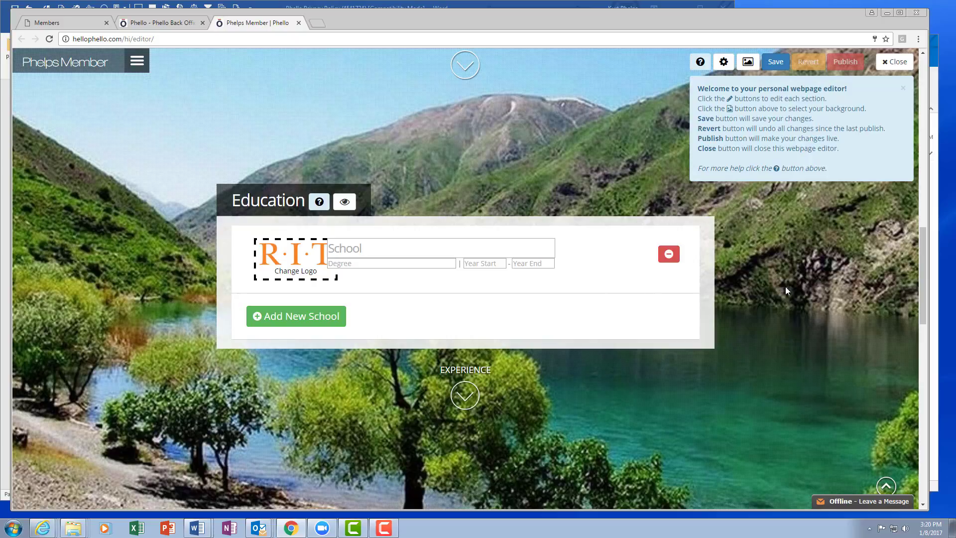
Add a new company entry to the Experience section
scroll(786, 289, "down", 8)
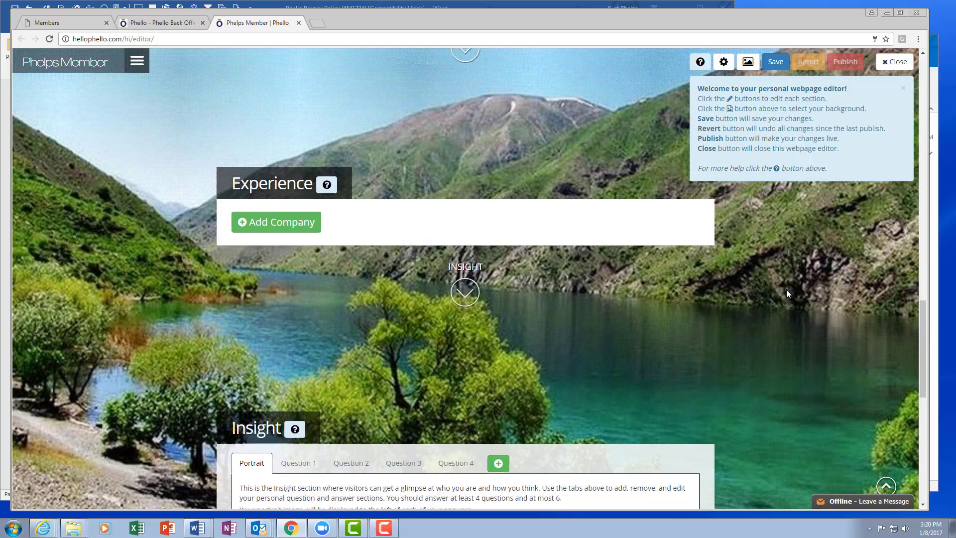
left_click(283, 172)
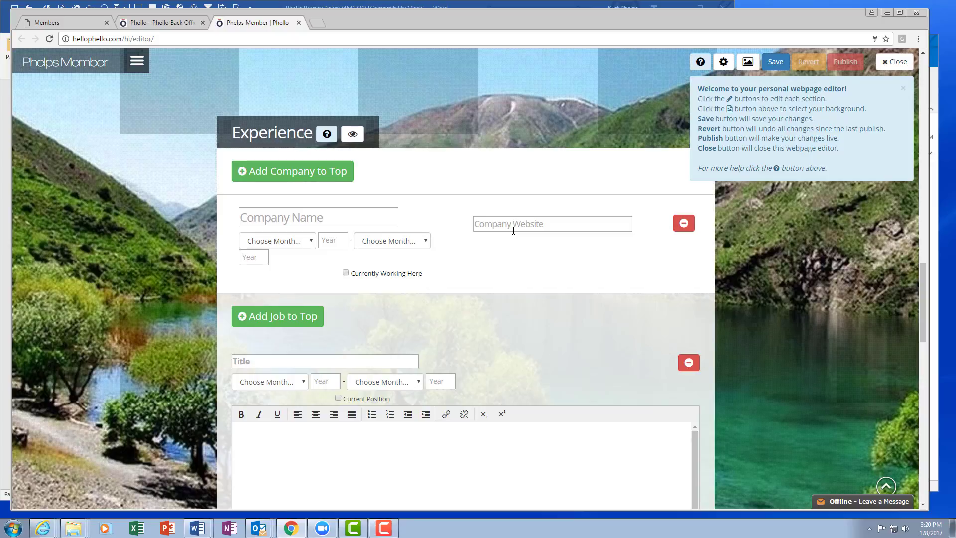
Review the company entry's job fields and go to the portrait area of the Insight section
scroll(477, 299, "down", 1)
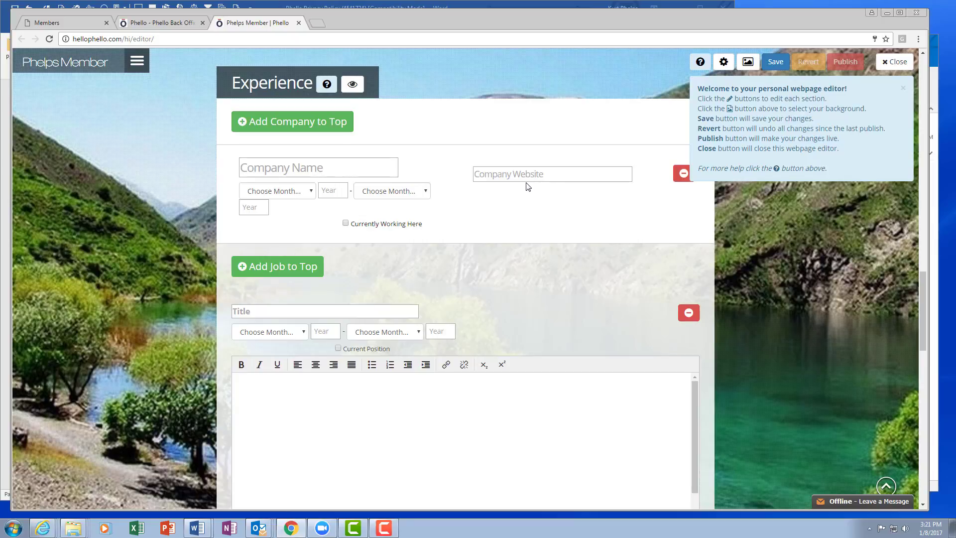
scroll(787, 288, "down", 4)
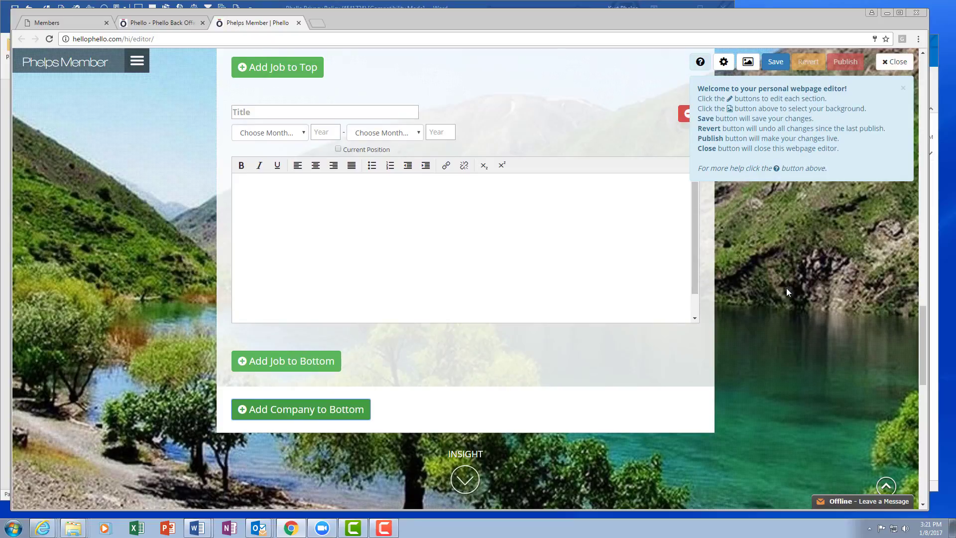
scroll(787, 291, "down", 4)
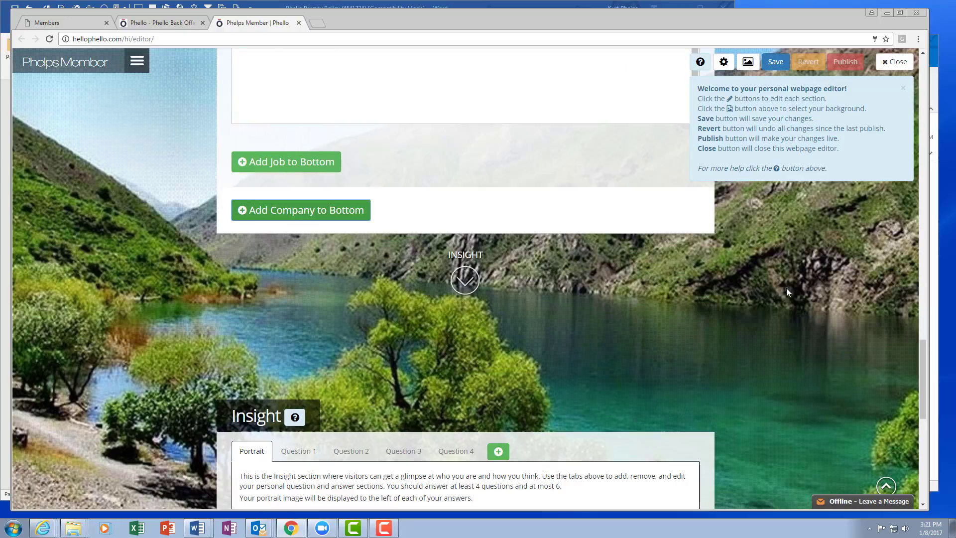
scroll(786, 291, "down", 4)
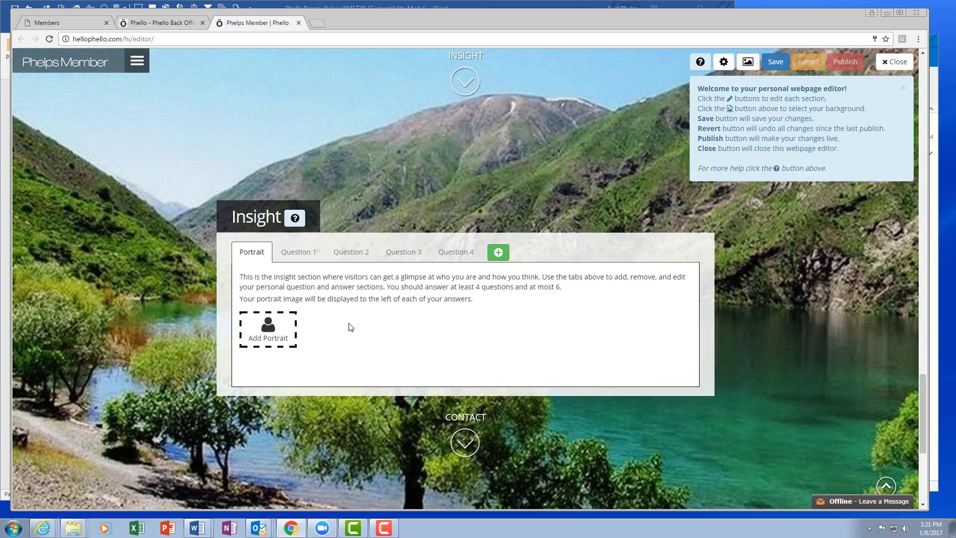
Upload the Demo-portrait picture as the portrait image of the Insight section and dismiss the upload confirmation
left_click(278, 326)
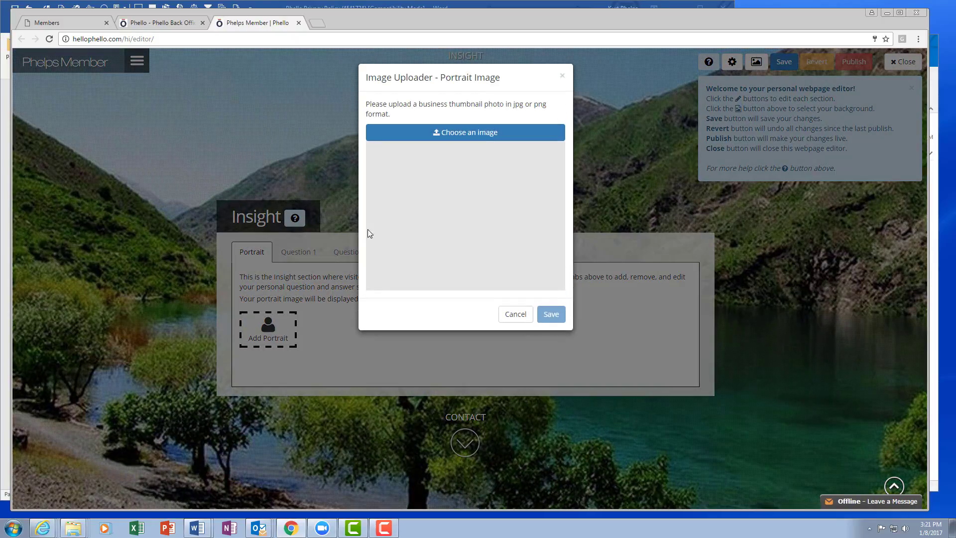
left_click(463, 133)
left_click(242, 87)
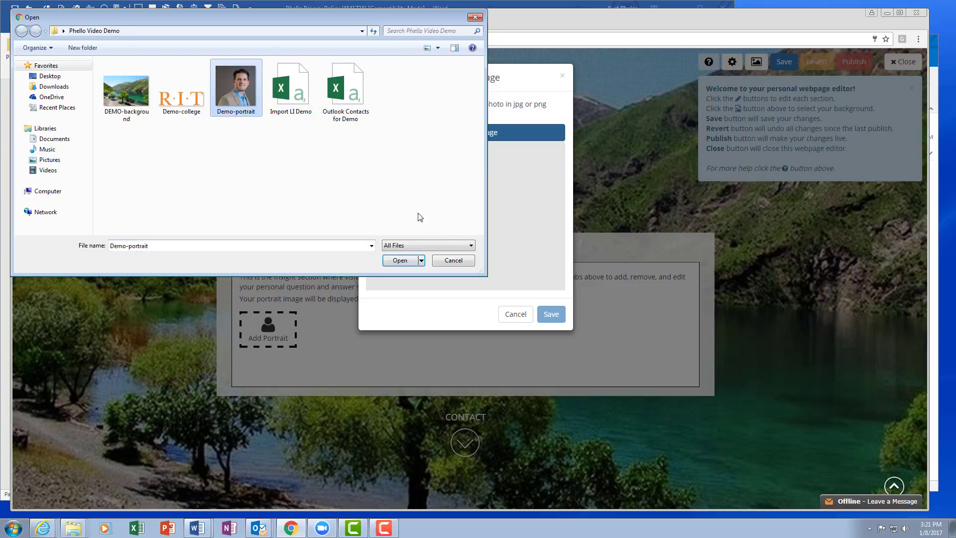
left_click(400, 259)
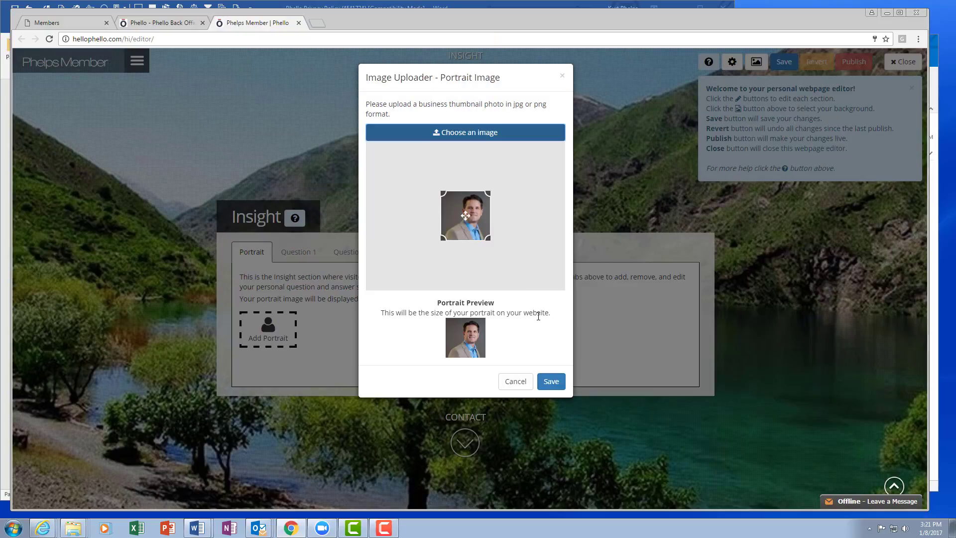
left_click(550, 382)
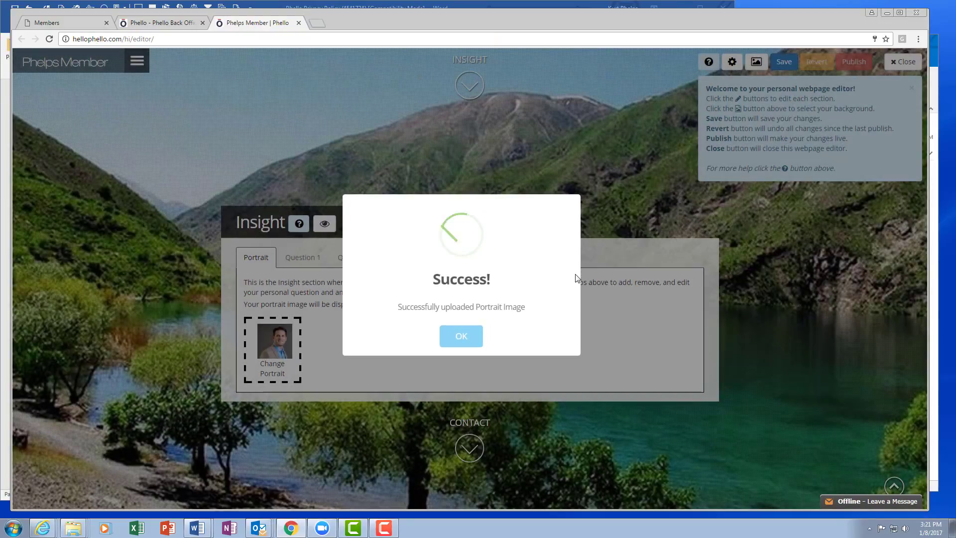
left_click(462, 342)
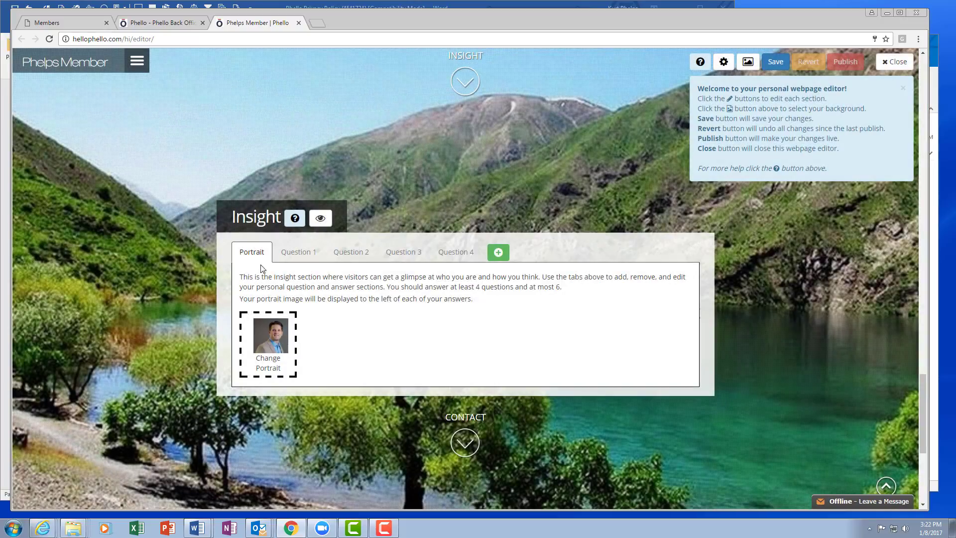
View the list of preset questions for Question 1 of the Insight section, and set it to use a self-written question
left_click(297, 253)
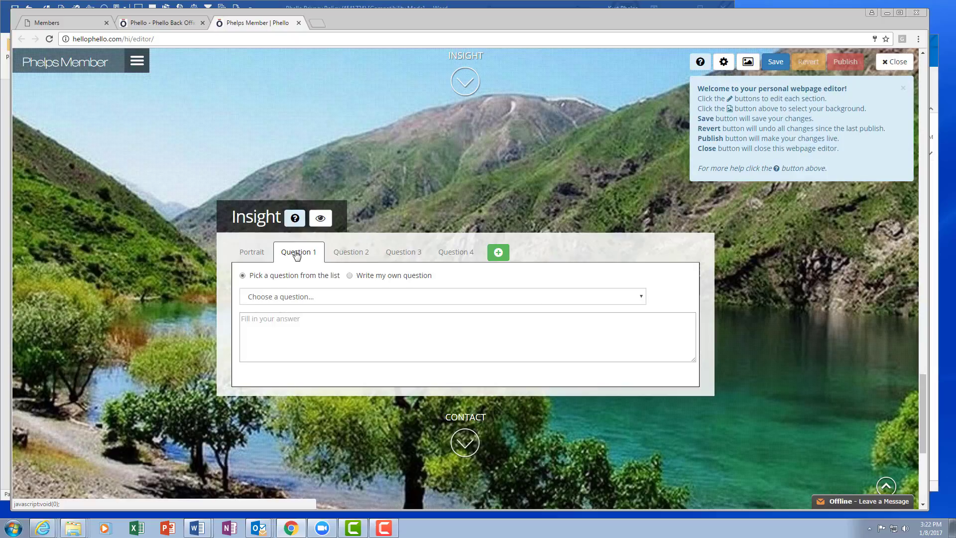
left_click(299, 297)
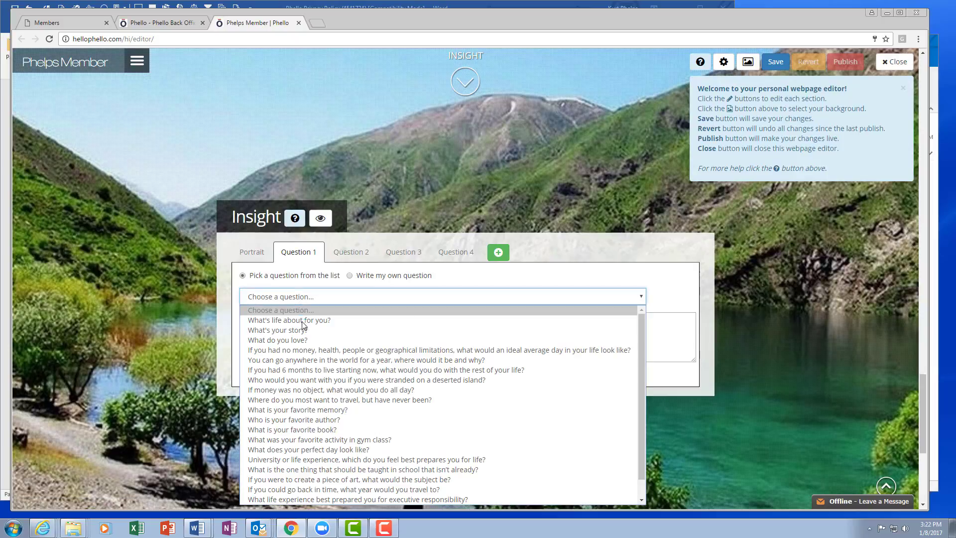
left_click(350, 275)
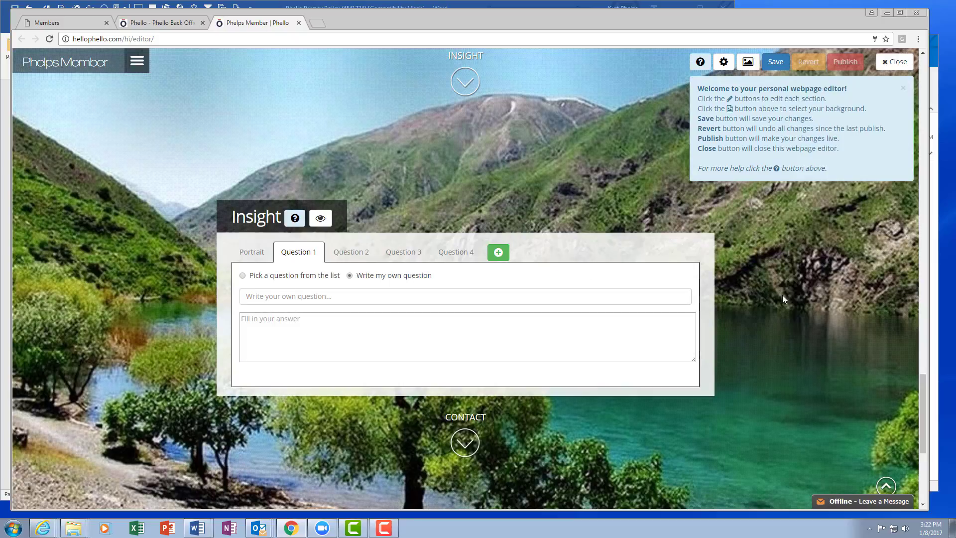
View the contact display options in the Contact section and open the webpage editor settings
scroll(782, 294, "down", 3)
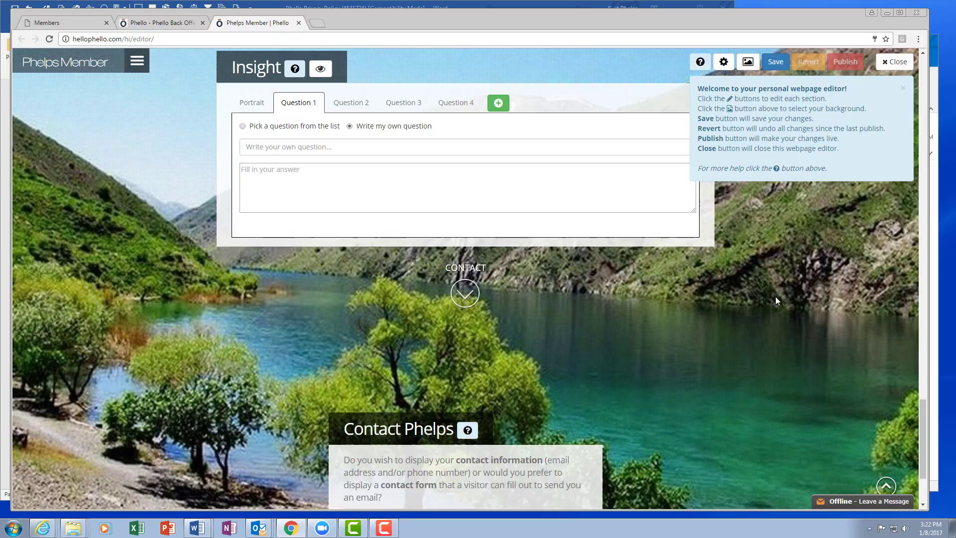
scroll(775, 297, "down", 3)
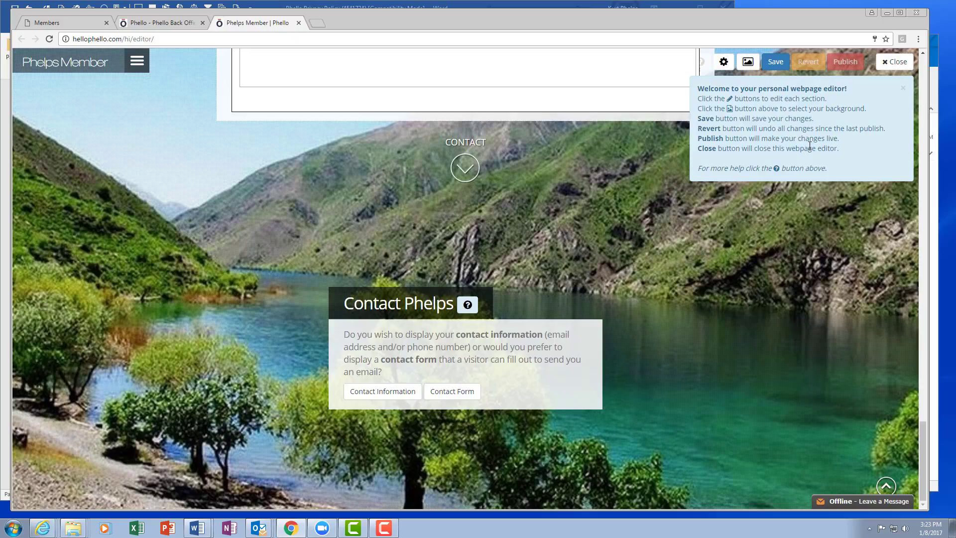
left_click(724, 62)
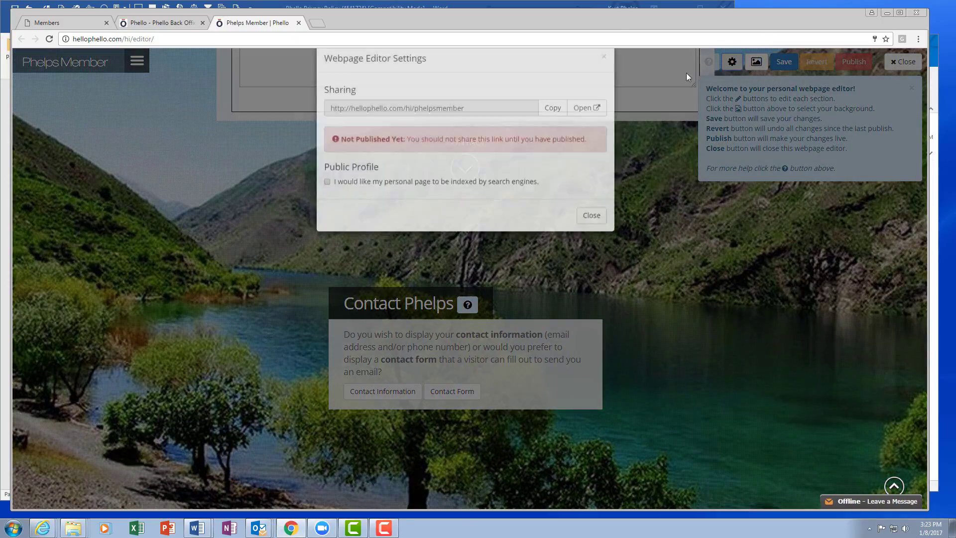